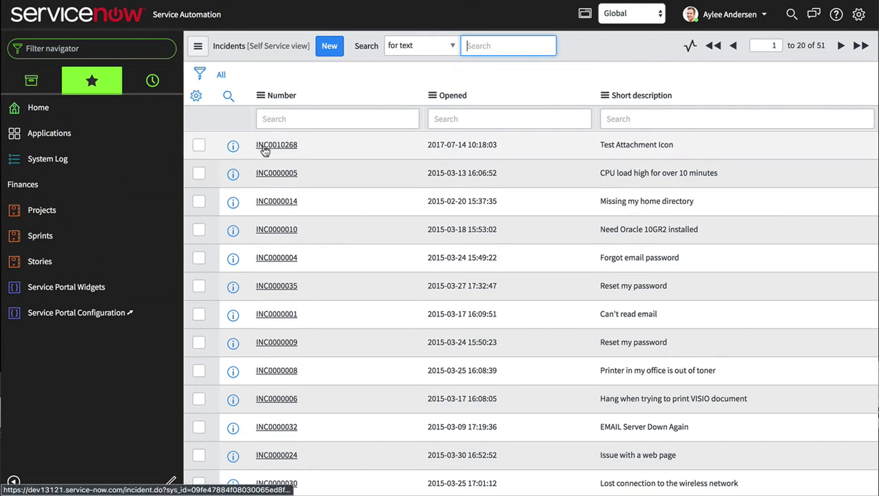
- Open the "Test Attachment Icon" incident to view its attachments, and update the record to return to the list
left_click(265, 150)
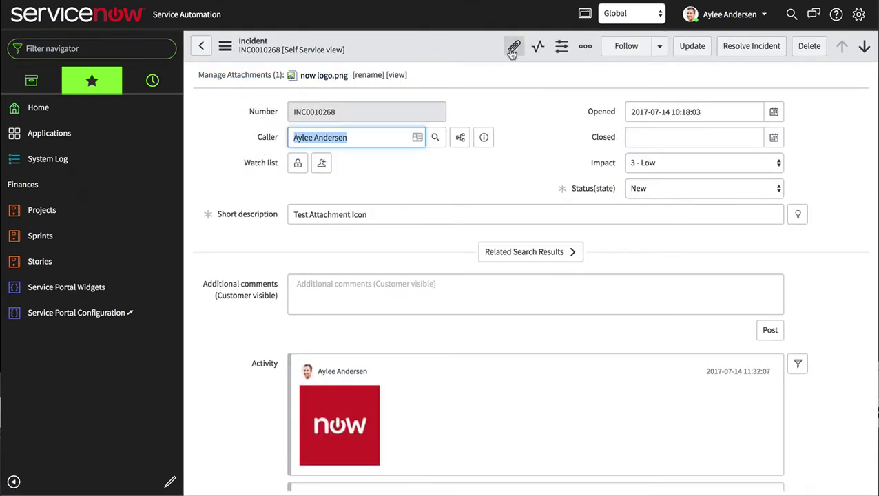
left_click(689, 45)
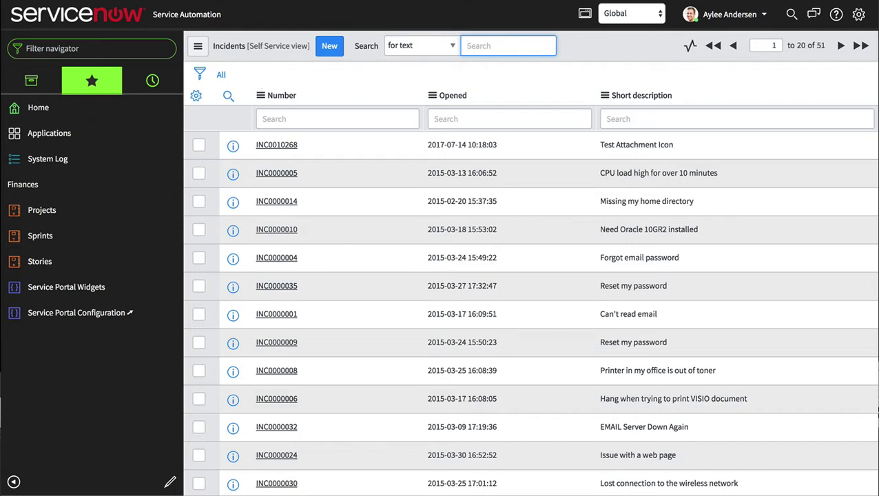
- Find the System Definition tables by filtering for "tables" and open the Incident table's record
left_click(145, 44)
type("t")
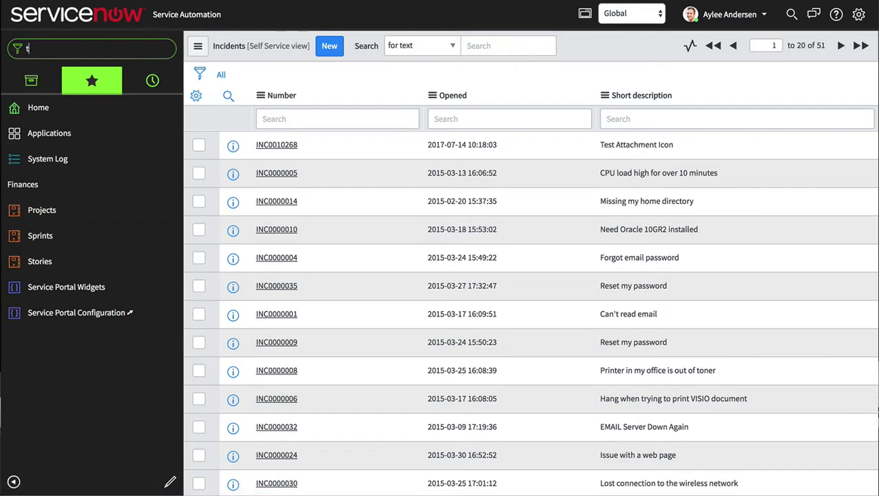
type("ables")
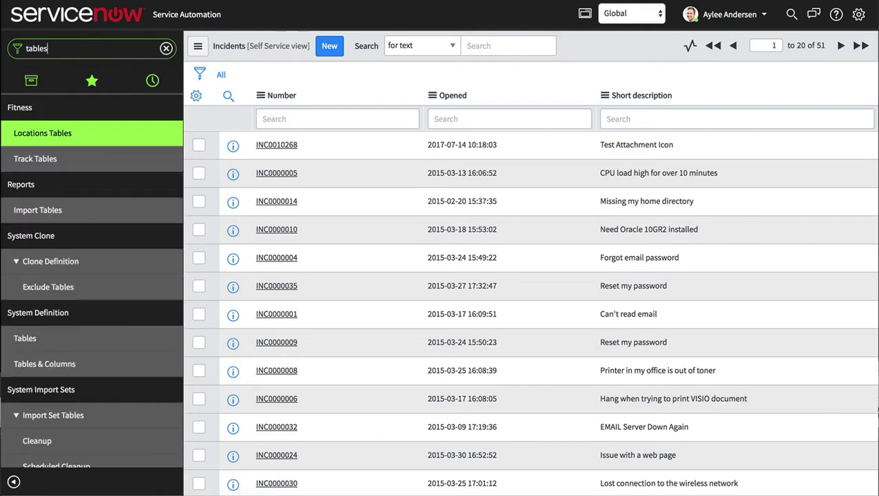
left_click(69, 338)
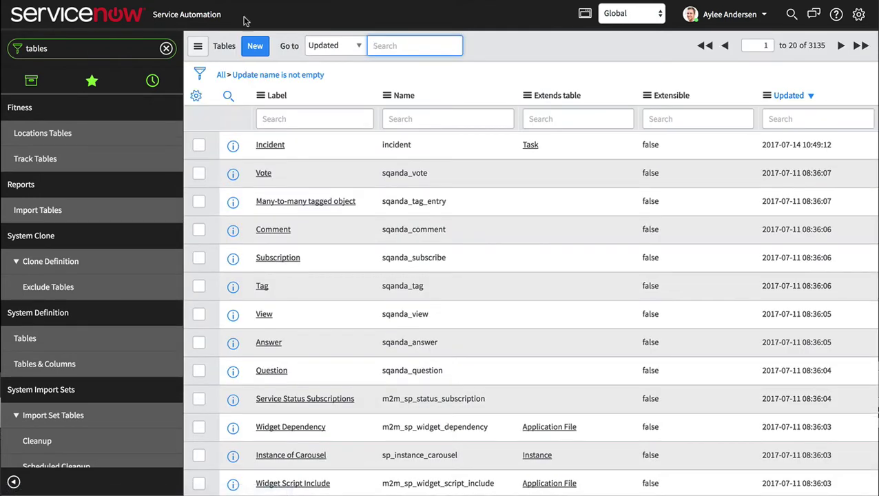
left_click(270, 145)
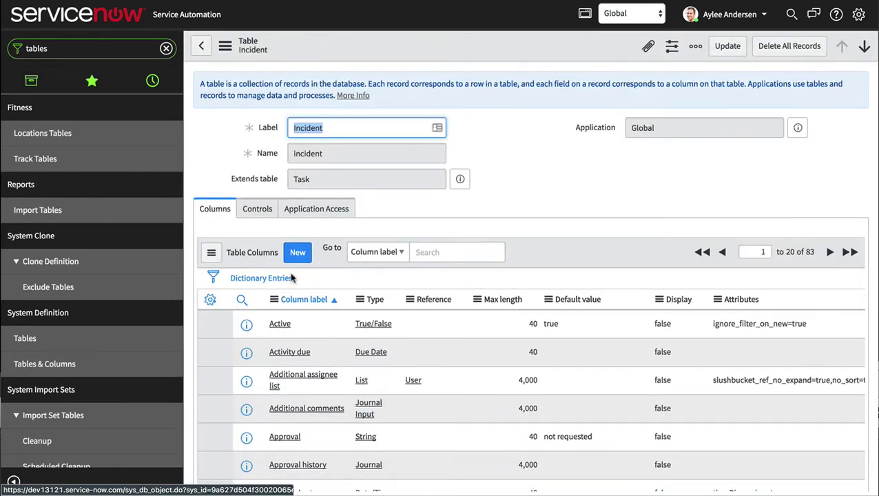
- Start a new column on the Incident table with the type Integer, and dismiss the form-fill popup
left_click(302, 261)
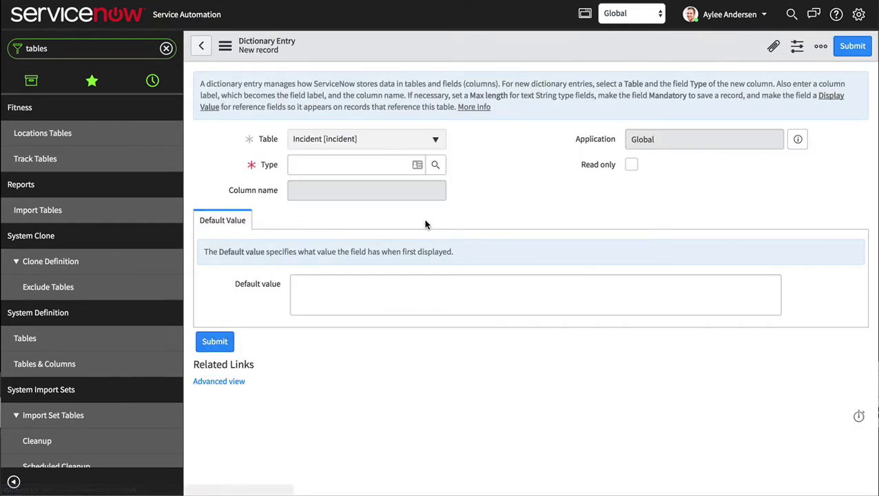
left_click(342, 163)
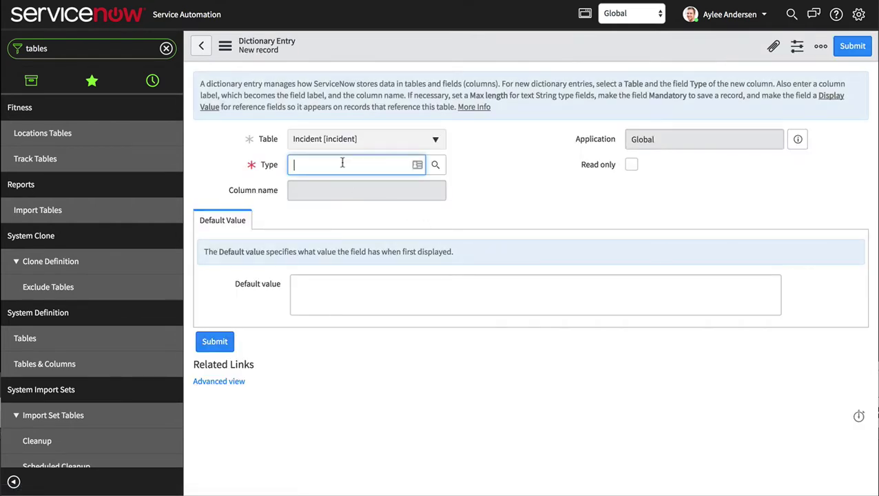
type("Integer")
key("Tab")
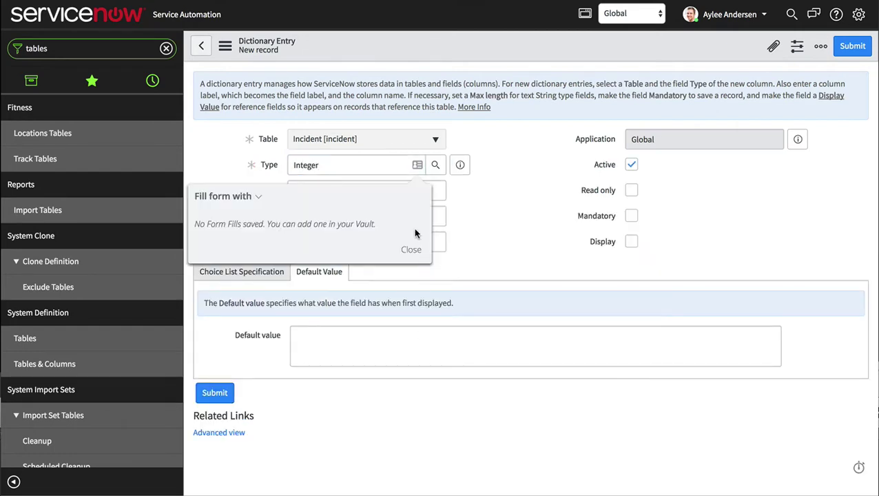
left_click(412, 251)
- Label the new column Attachments, set its default value to 0, submit it, and update the Incident table
left_click(367, 196)
type("A")
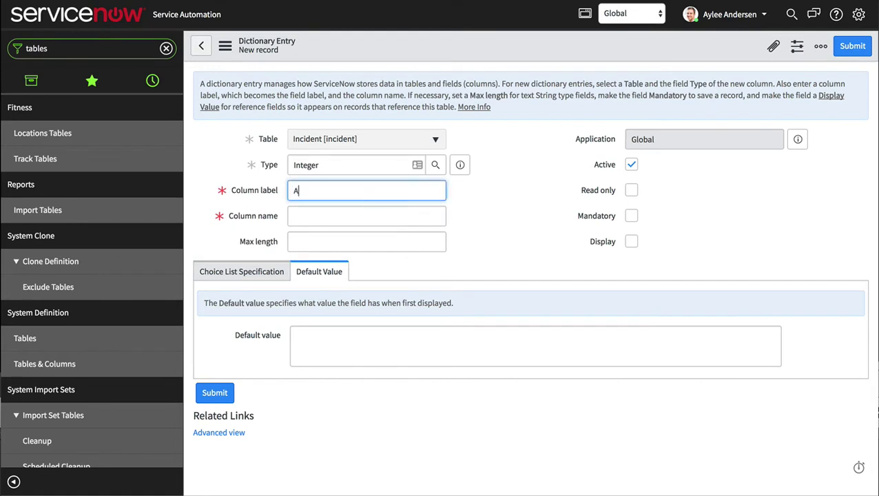
type("ttachments")
left_click(411, 211)
left_click(403, 340)
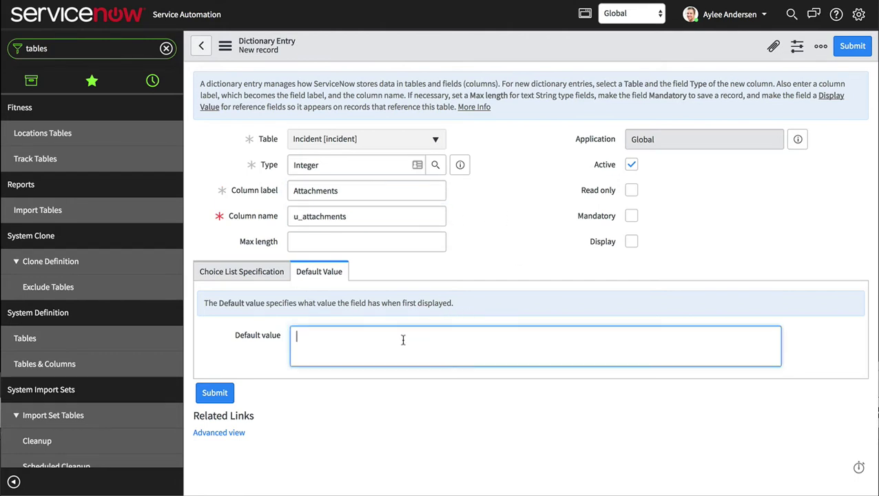
type("0")
left_click(218, 392)
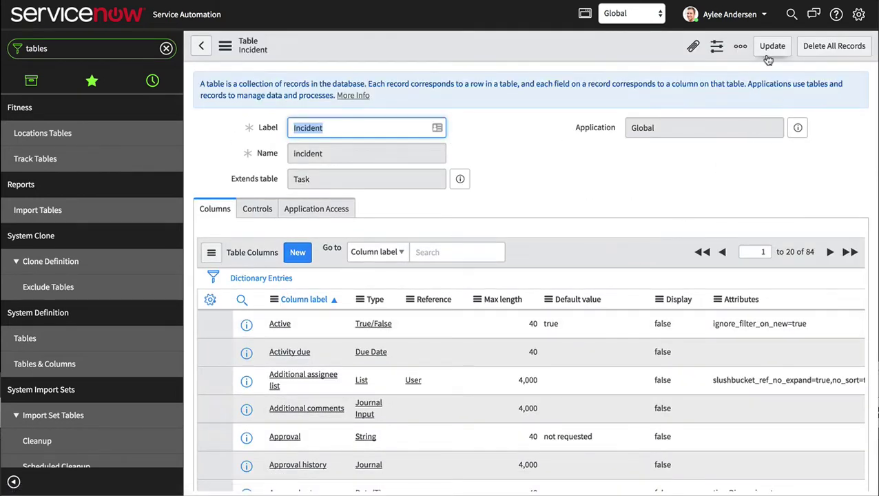
left_click(769, 55)
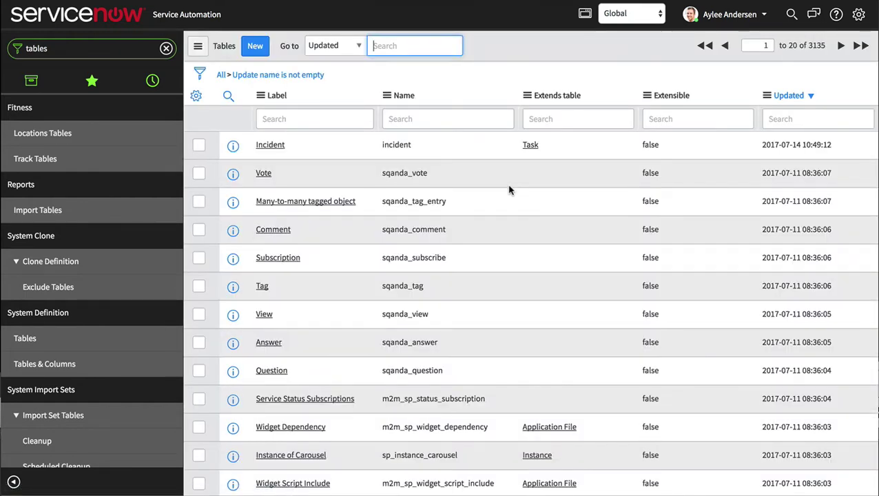
- Find the Self-Service Incidents list by filtering for "incidents" and clear its conditions to show all records
left_click(59, 48)
type("incid")
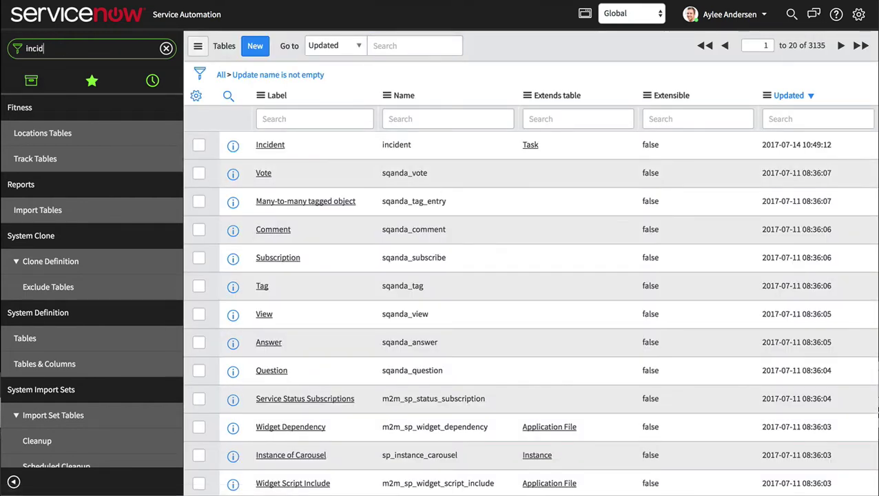
type("ents")
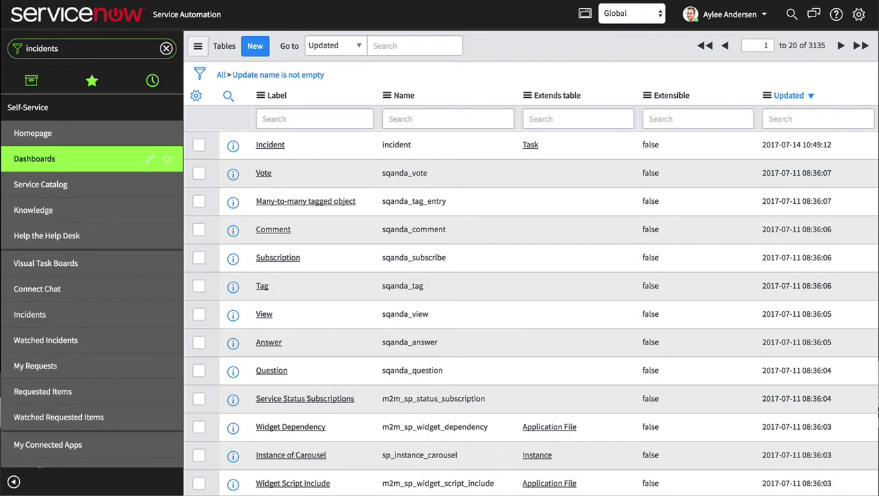
left_click(41, 314)
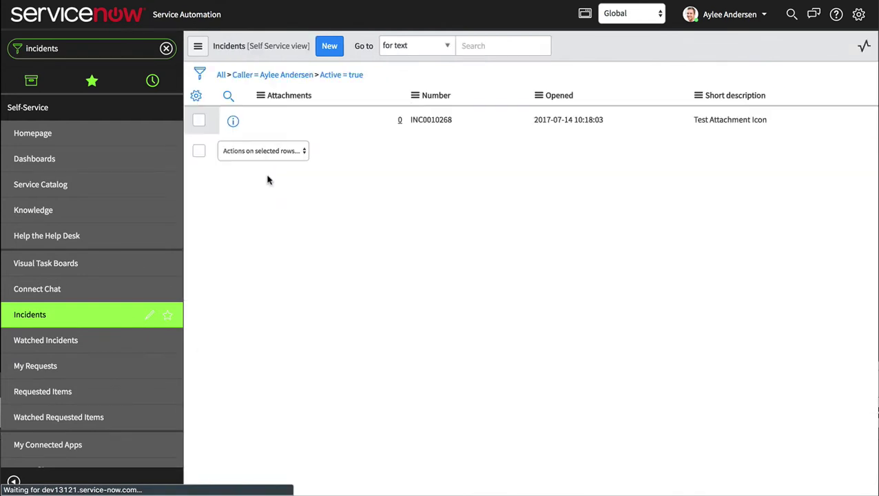
left_click(221, 74)
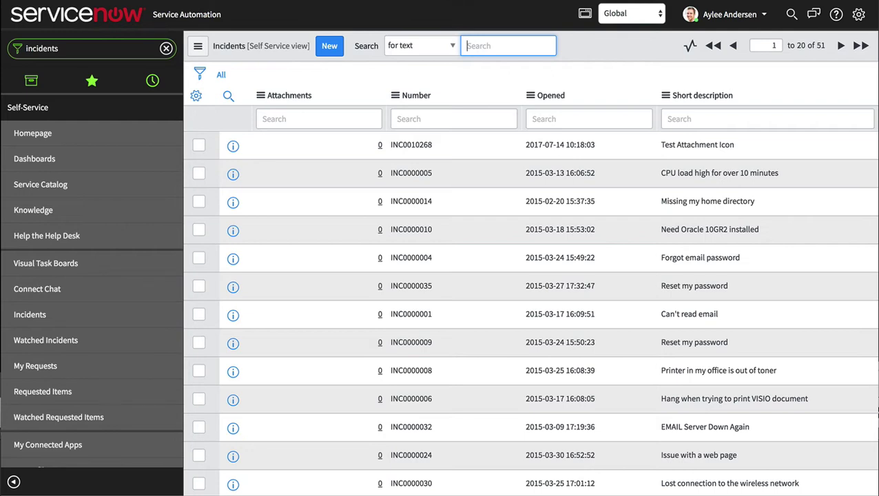
- Filter the navigator for "field styles" and open the System UI Field Styles list
left_click(135, 52)
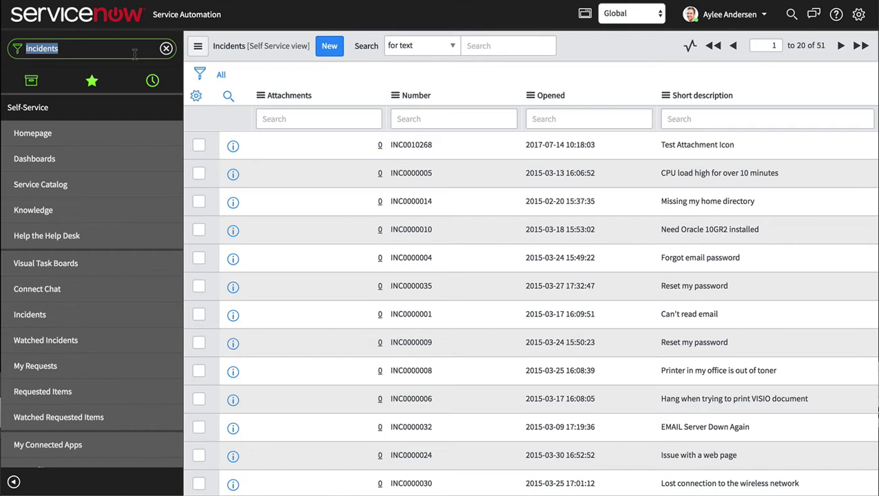
type("fi")
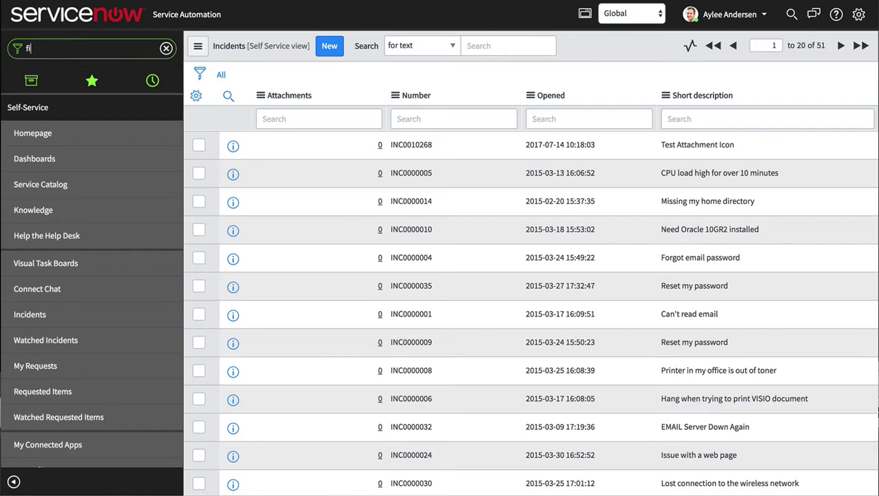
type("eld styles")
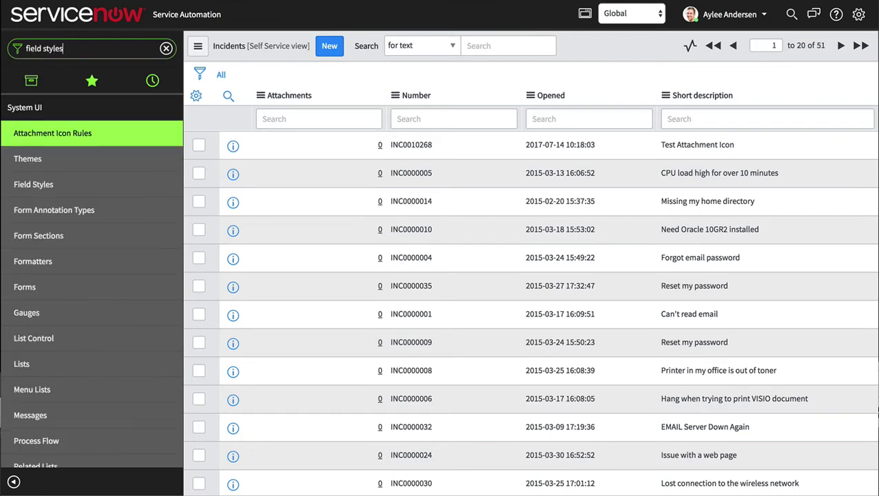
left_click(33, 184)
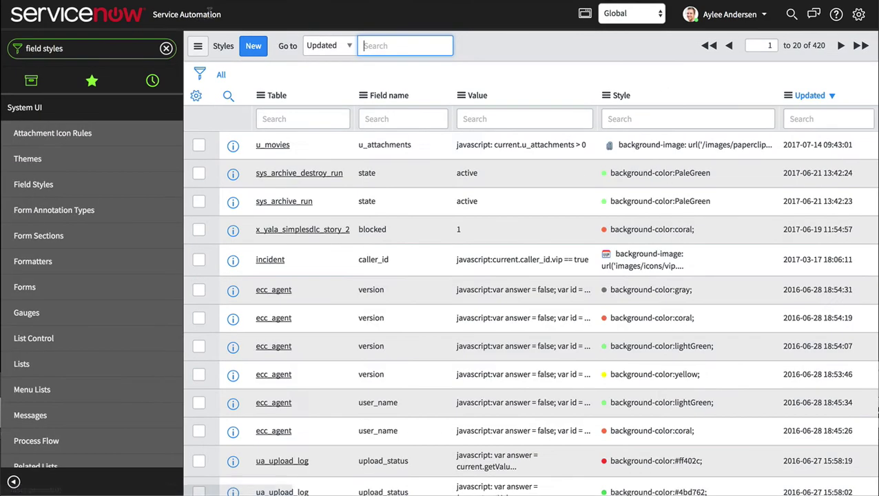
- Create a new style record for the Incident table and set its field name to Attachments
left_click(253, 53)
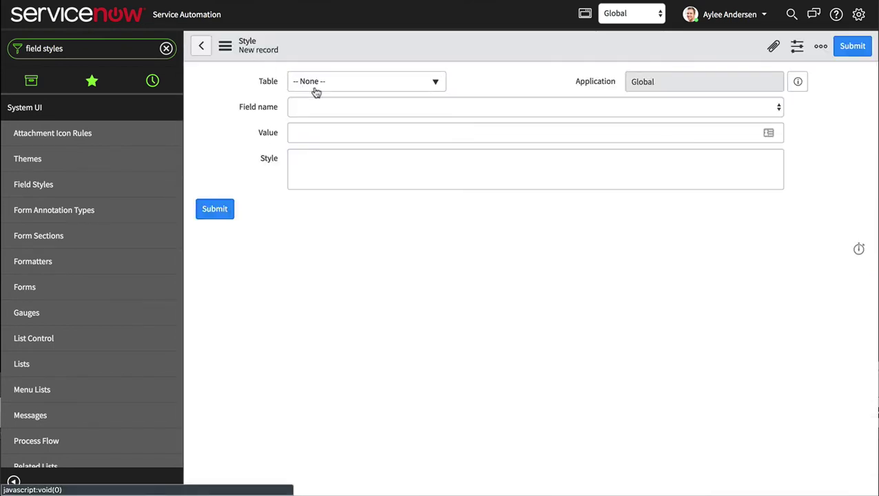
left_click(315, 88)
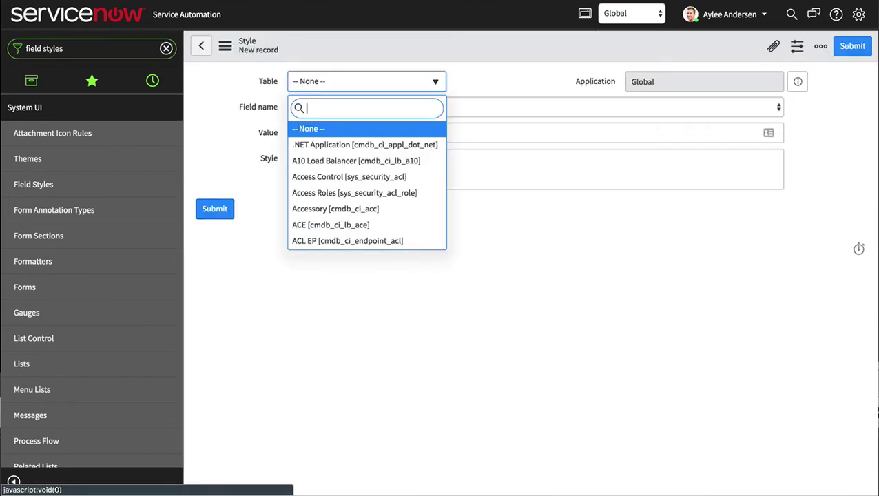
type("incident")
key("Return")
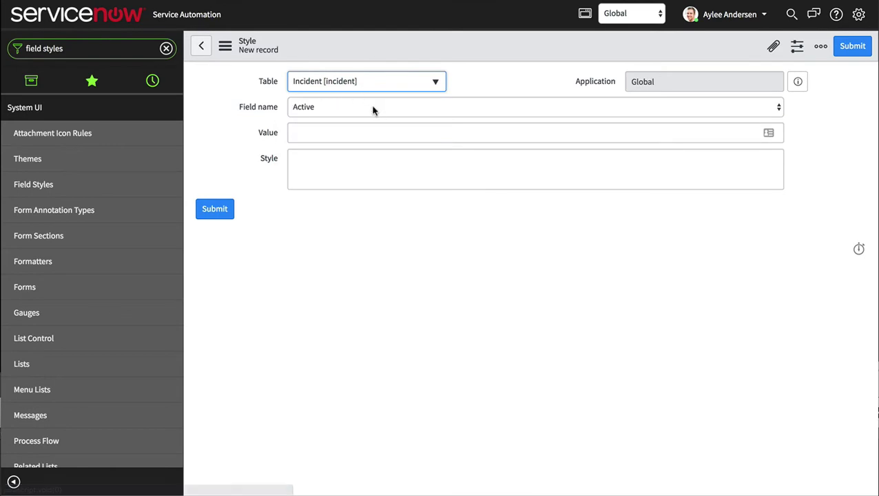
left_click(373, 109)
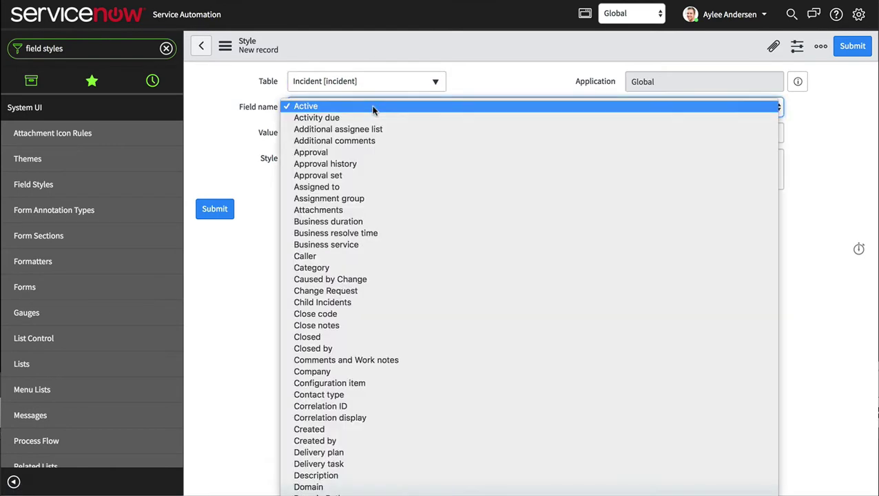
left_click(332, 211)
- Set the style's value condition to "javascript:current.u_attachments > 0"
left_click(322, 136)
type("javas")
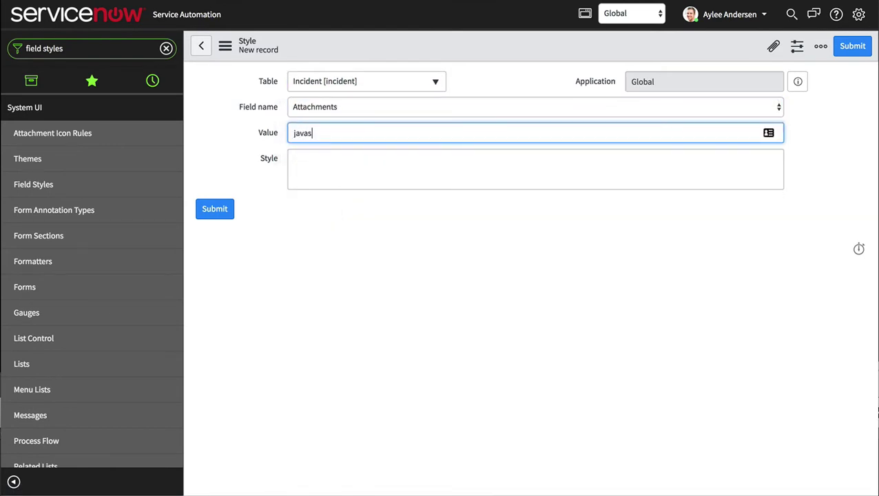
type("cript:")
type("current.u_")
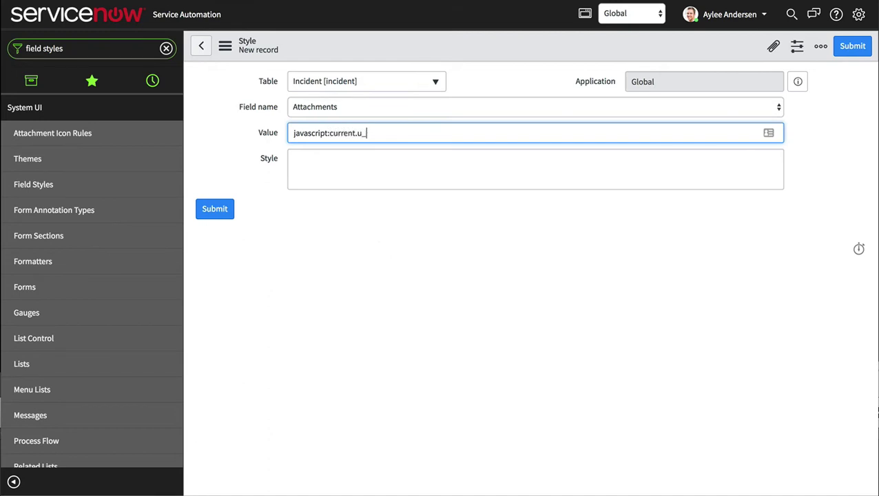
type("attachments > 0")
key("Tab")
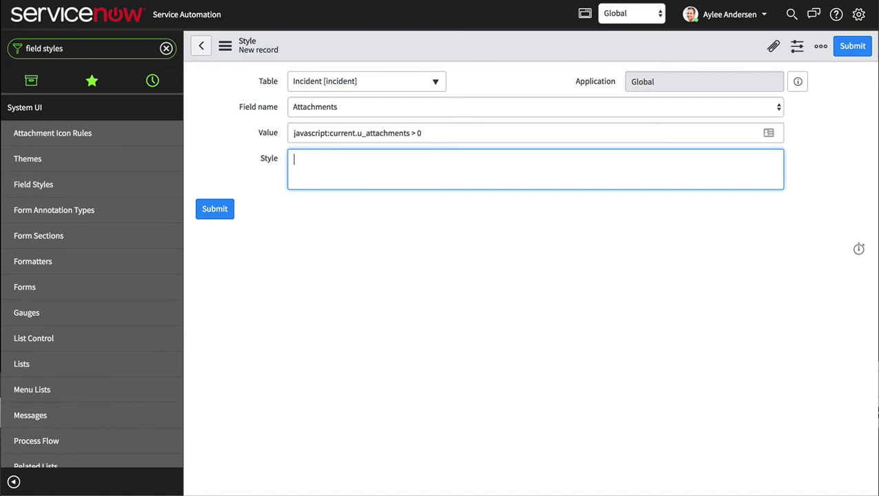
- Enter the style lines "background-image: url('/images/paperclip.gif');" and "backgound-repeat: no-repeat;"
type("background-image")
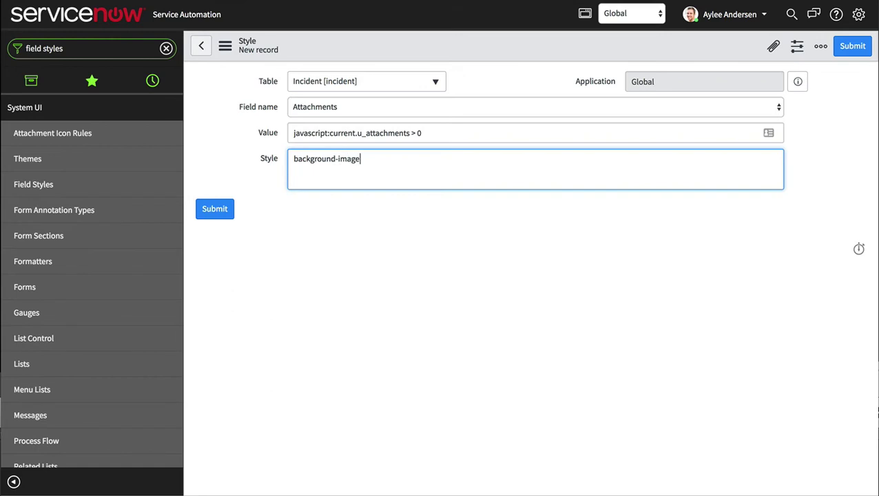
type(": url('/images/paperclip")
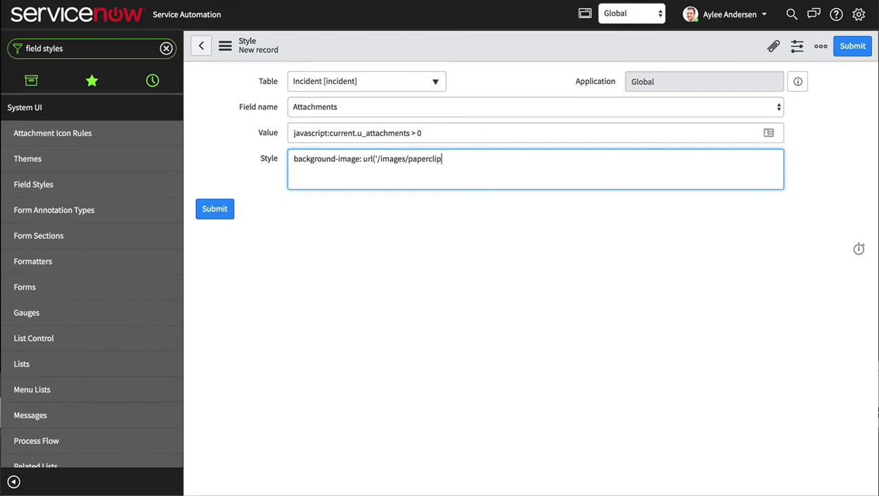
type(".gif')")
type("; backgound-")
type("repeat:")
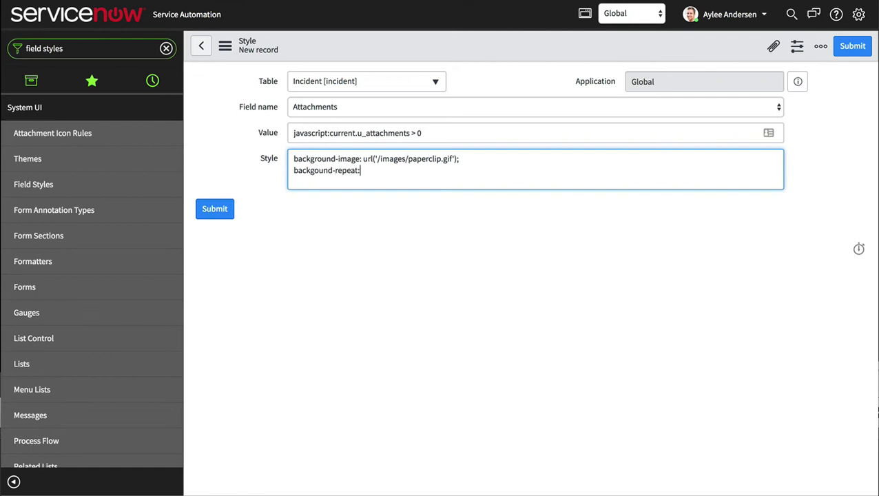
type(" no-repeat;")
key("Return")
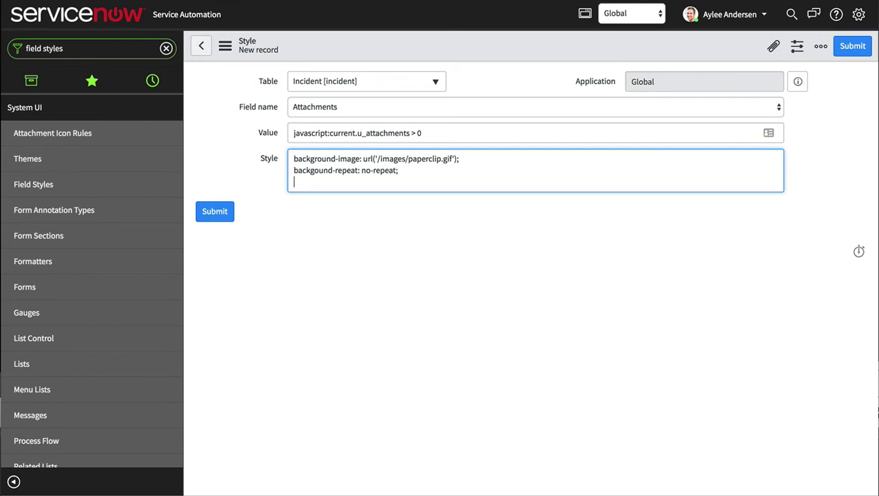
- Add "background-position: center center;" and "text-align: center;" to the style, and submit the record
type("background-position")
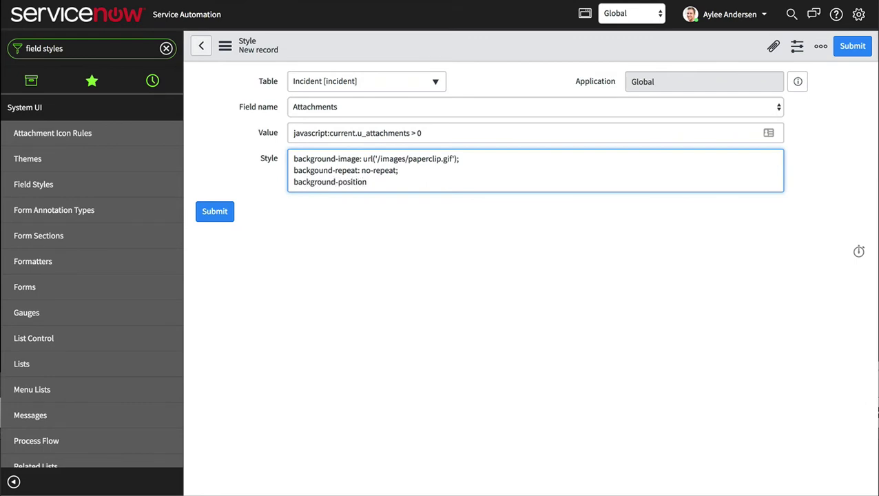
type(": center center;")
key("Return")
type("text-align")
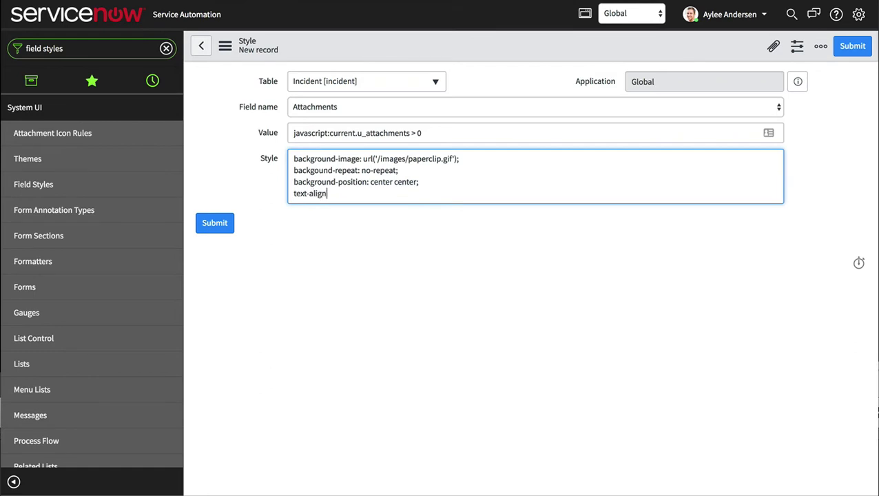
type(": center;")
left_click(217, 225)
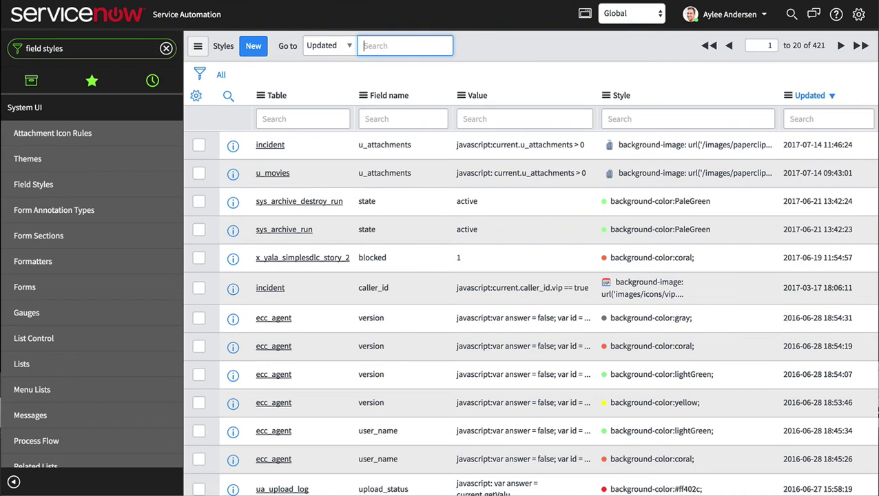
- Find the System Definition Business Rules module in the navigator and open its list of rules
left_click(93, 43)
type("bes")
key("BackSpace")
key("BackSpace")
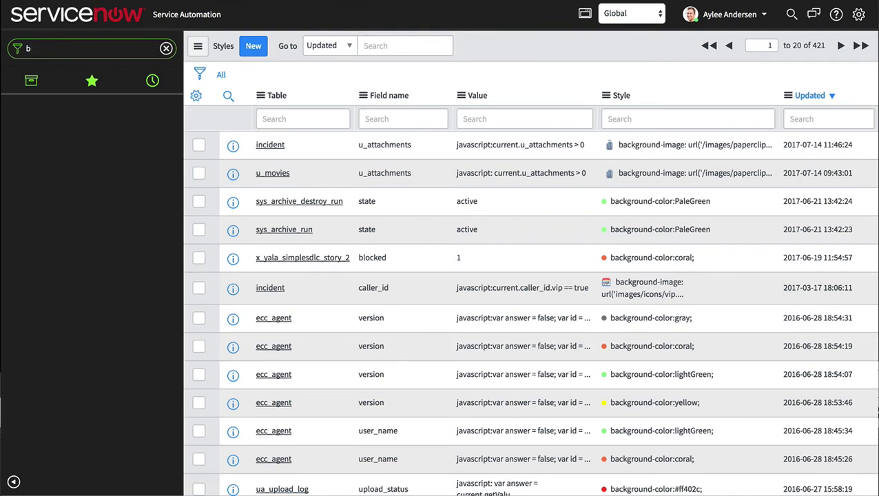
type("usiness")
type(" ru")
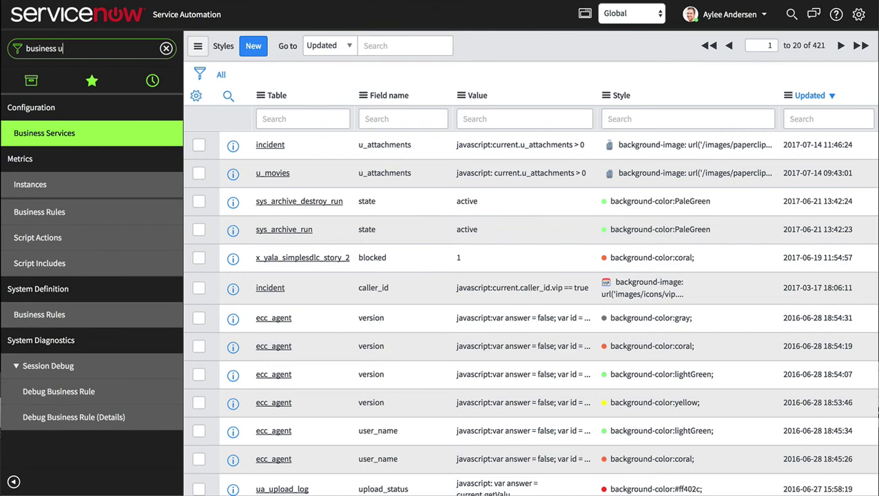
type("les")
key("Down")
key("Return")
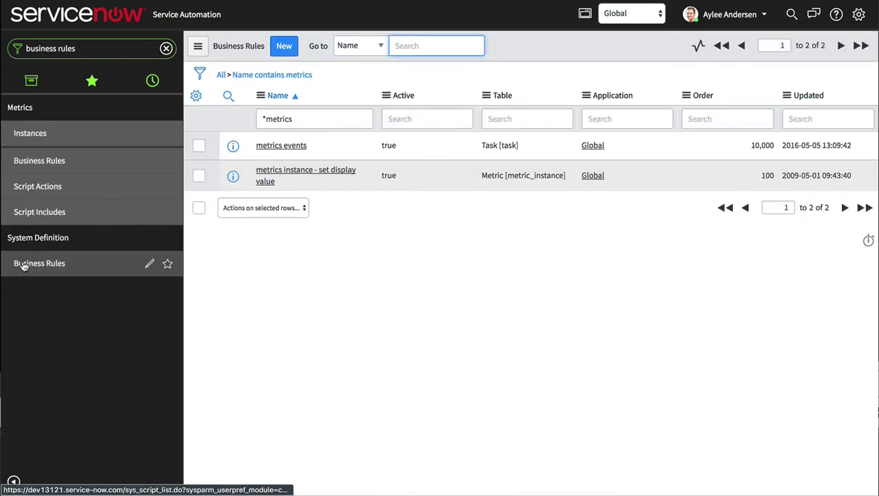
left_click(42, 265)
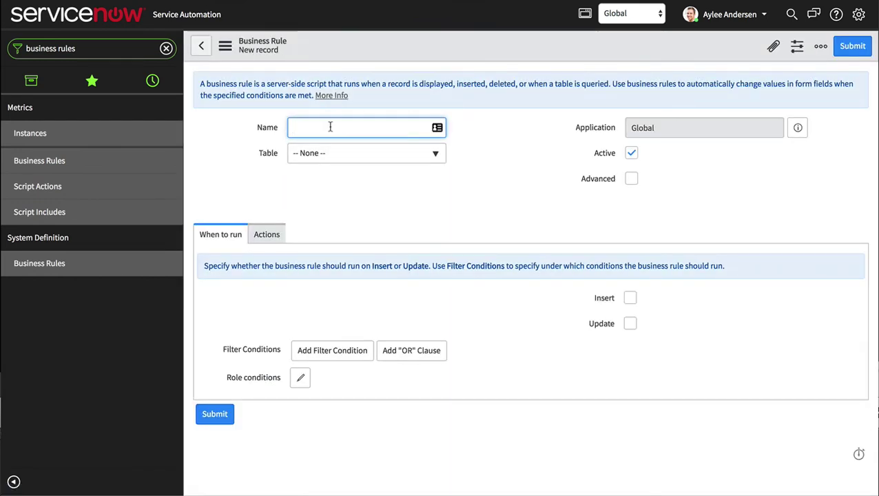
- Name the new business rule "Attachment Counter" and set its table to Attachment [sys_attachment]
type("Attachment Counter")
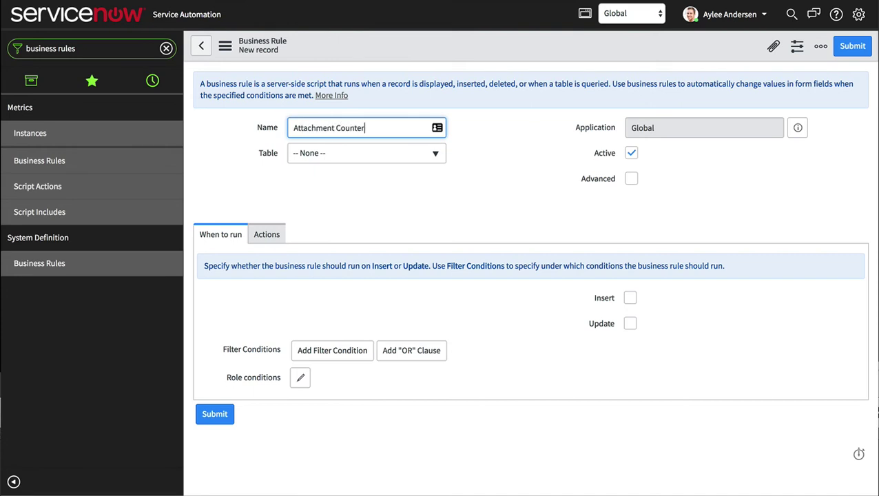
left_click(361, 153)
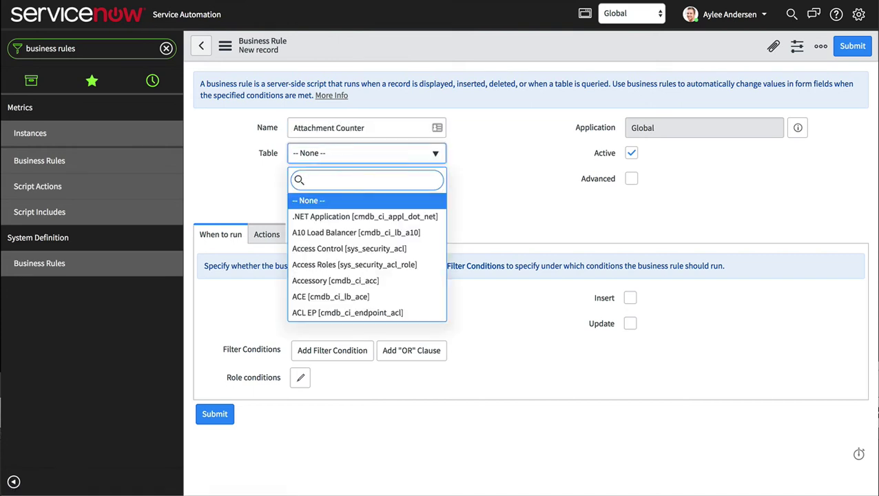
type("attach")
key("Return")
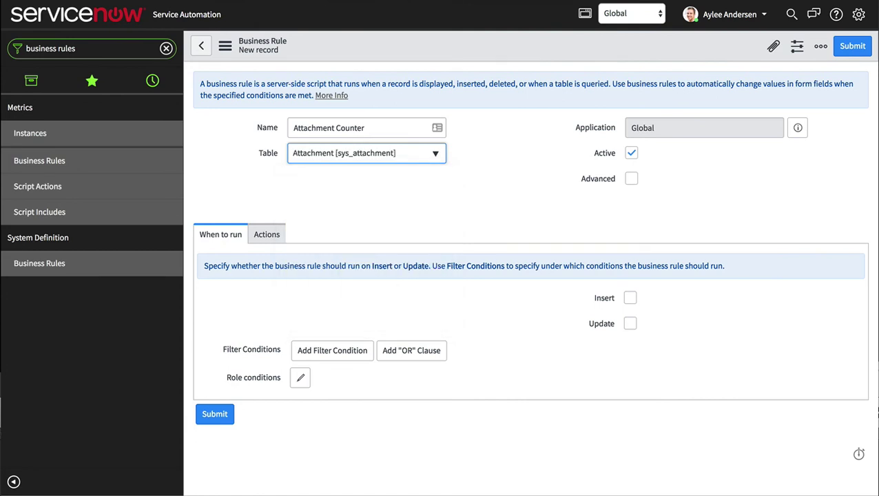
- Enable the rule's Advanced option and set it to run after Insert and Delete
left_click(629, 181)
scroll(439, 229, "down", 1)
left_click(408, 244)
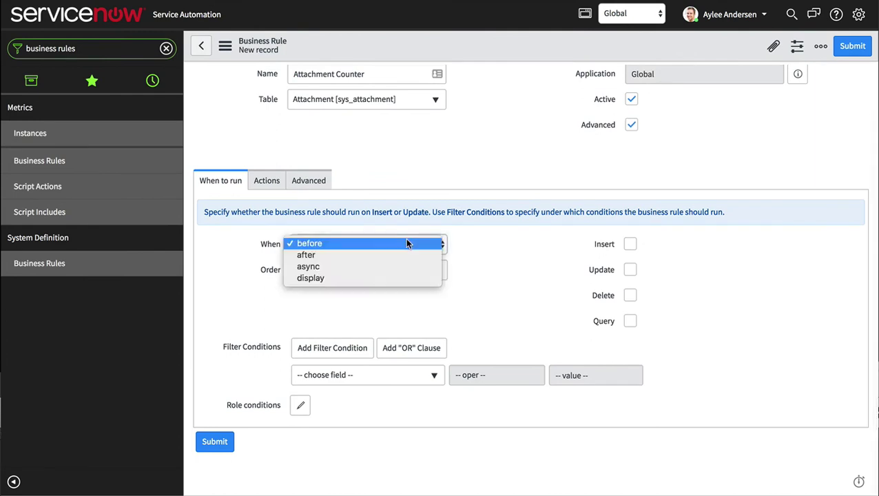
left_click(314, 255)
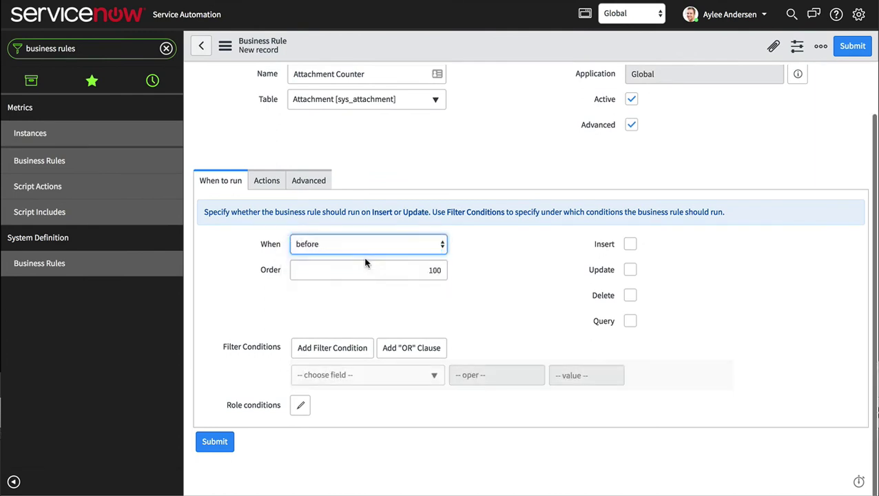
left_click(630, 244)
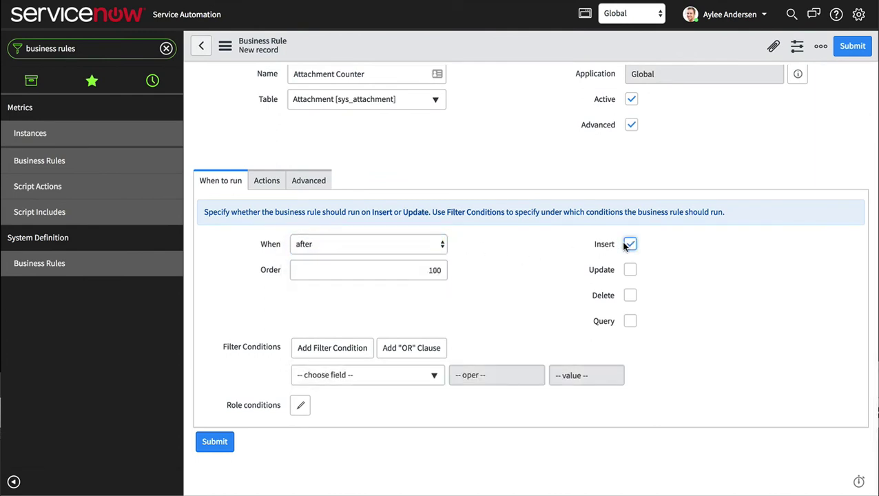
left_click(630, 295)
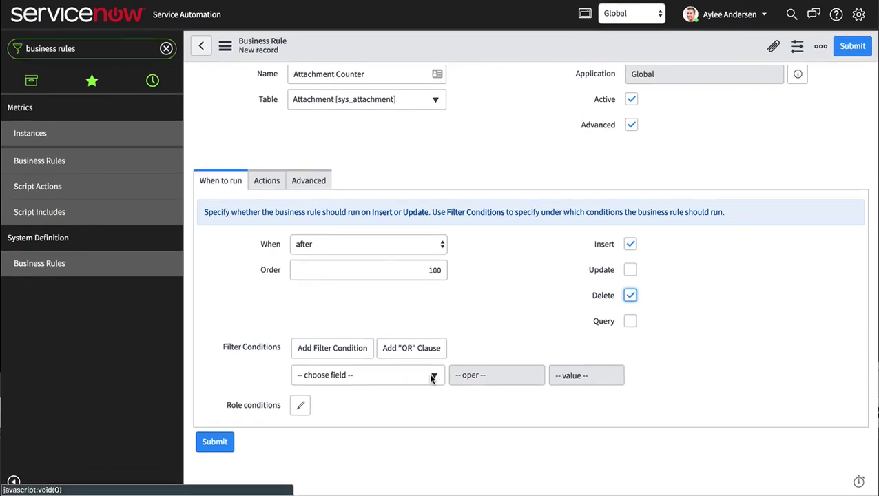
- Add the filter condition "Table name is incident" to the business rule
left_click(433, 371)
type("table")
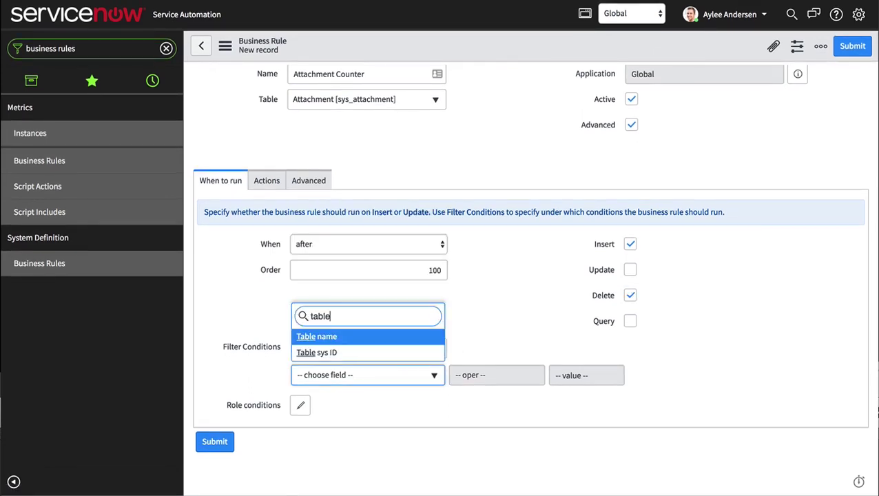
key("Return")
left_click(484, 374)
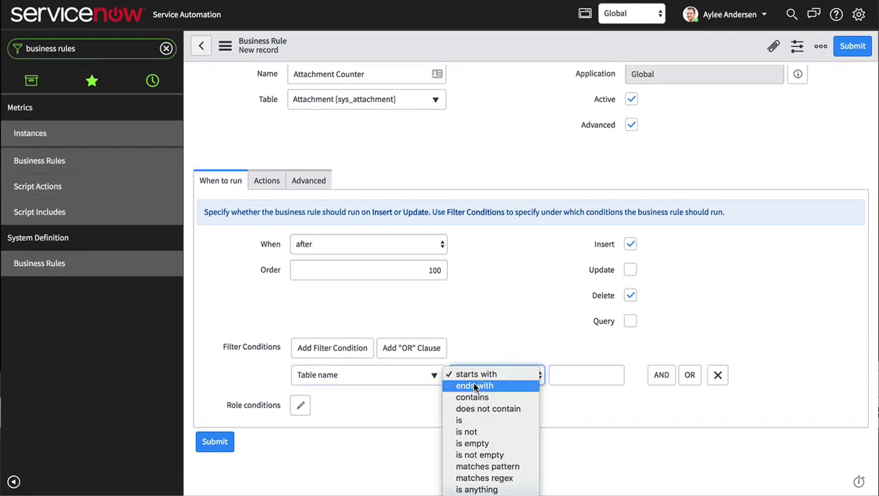
left_click(474, 420)
left_click(558, 377)
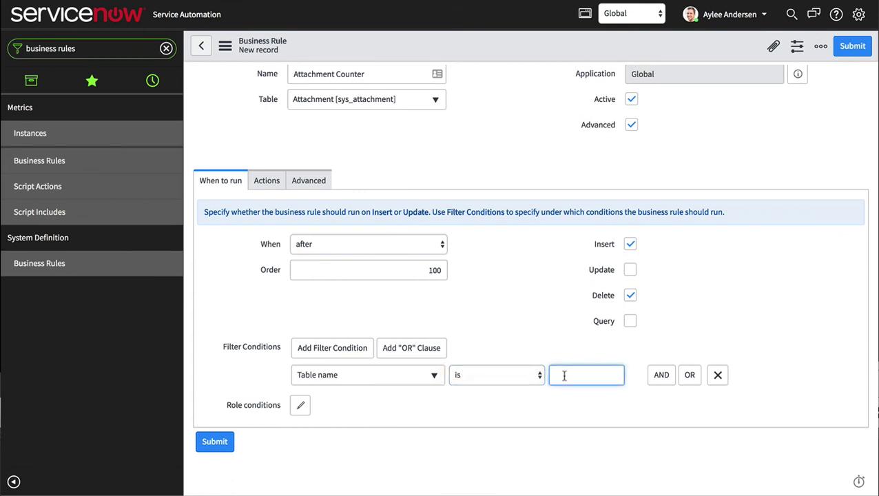
type("incident")
- Replace the rule's default script with the copied script that counts attachments and writes the number to task.u_attachments, and submit the rule
left_click(309, 181)
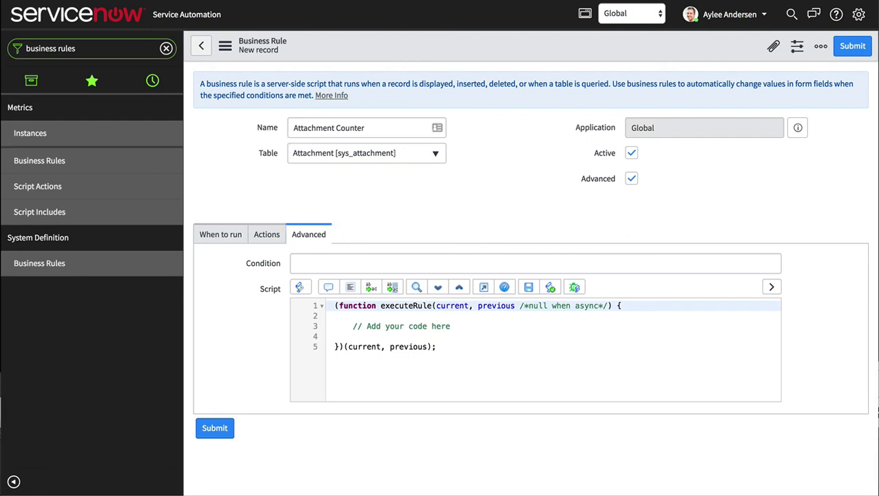
left_click(433, 362)
key("ctrl+a")
key("ctrl+v")
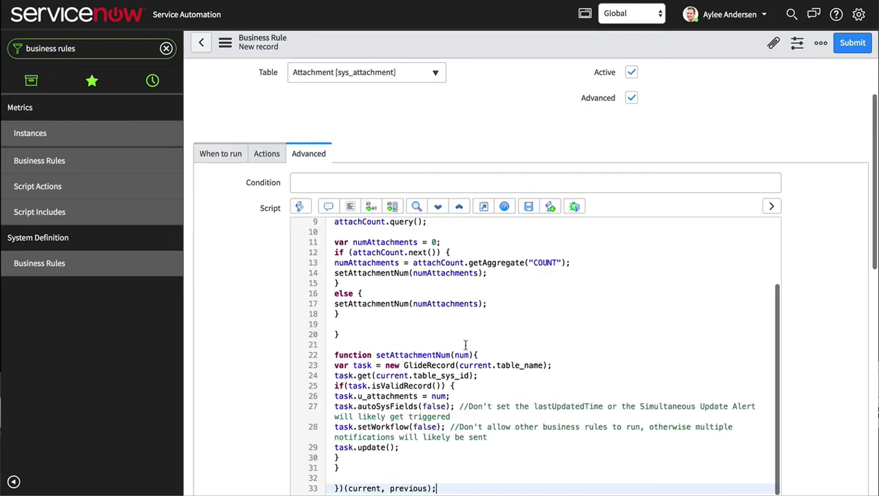
scroll(465, 344, "down", 10)
scroll(465, 348, "up", 1)
left_click(202, 187)
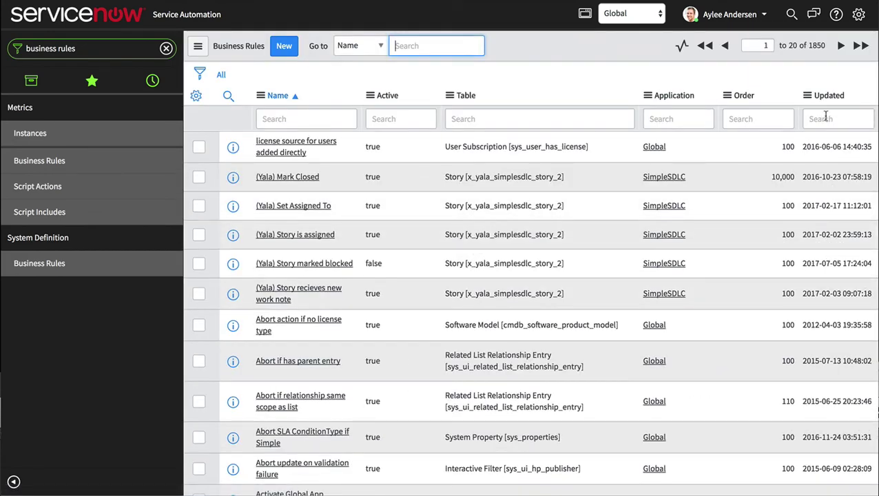
- Sort the business rules by Updated, newest first, and look through the list
left_click(830, 97)
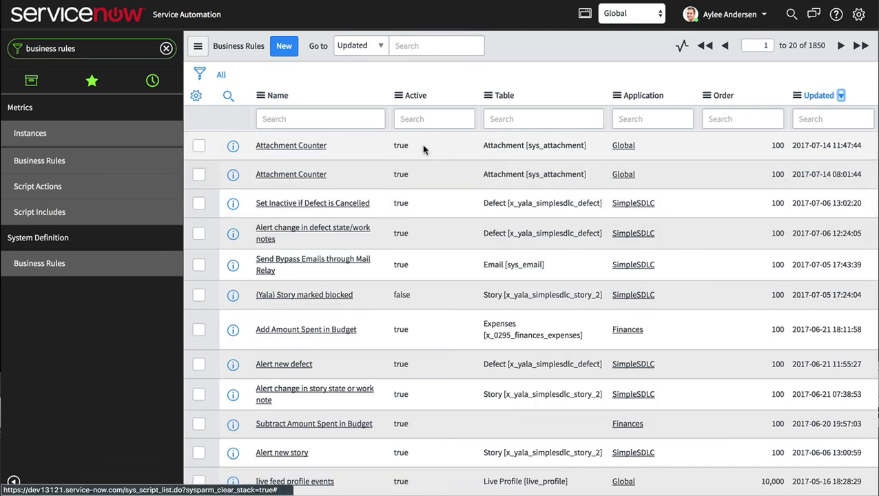
scroll(423, 149, "down", 4)
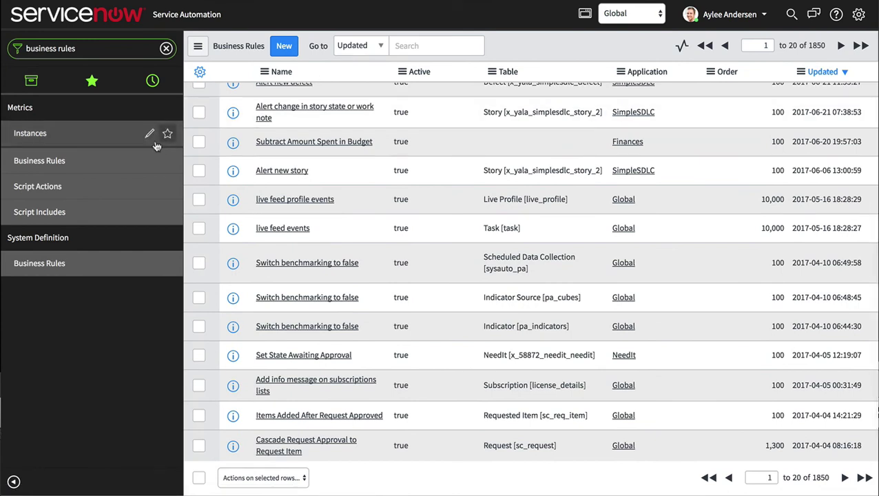
- Open the Self-Service Incidents list and remove its caller and active filter conditions to show all incidents
left_click(101, 53)
type("incident")
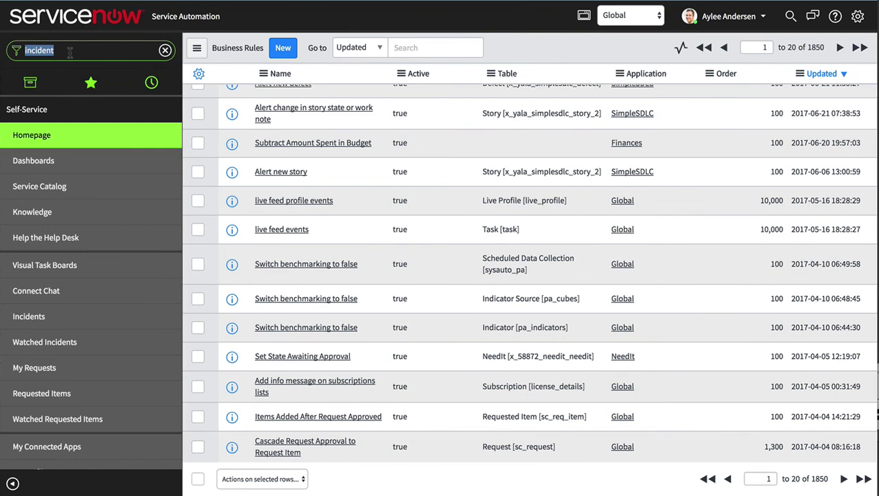
left_click(66, 314)
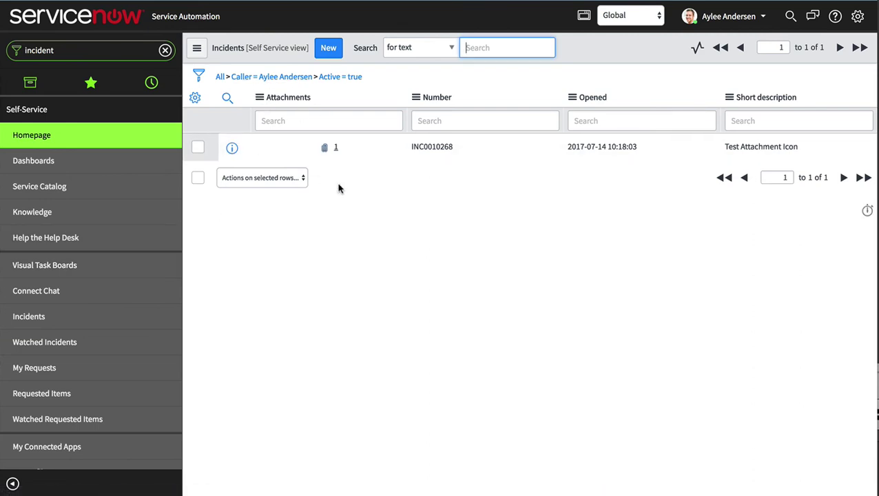
left_click(220, 78)
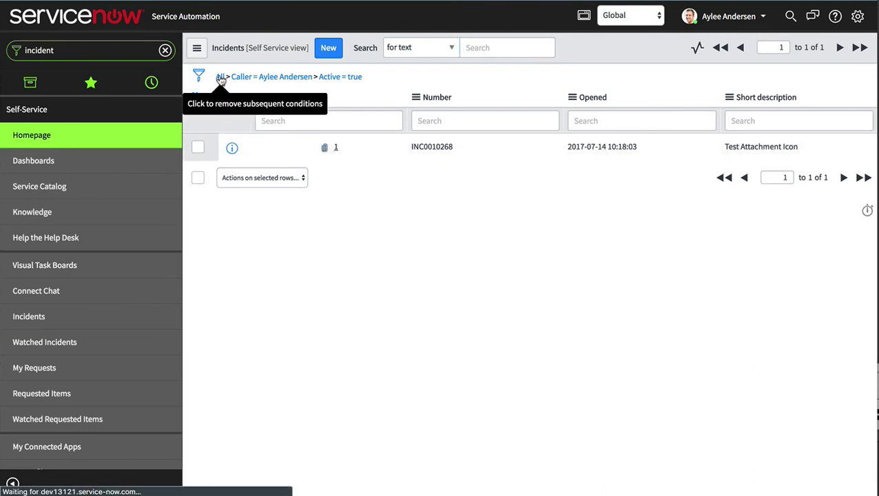